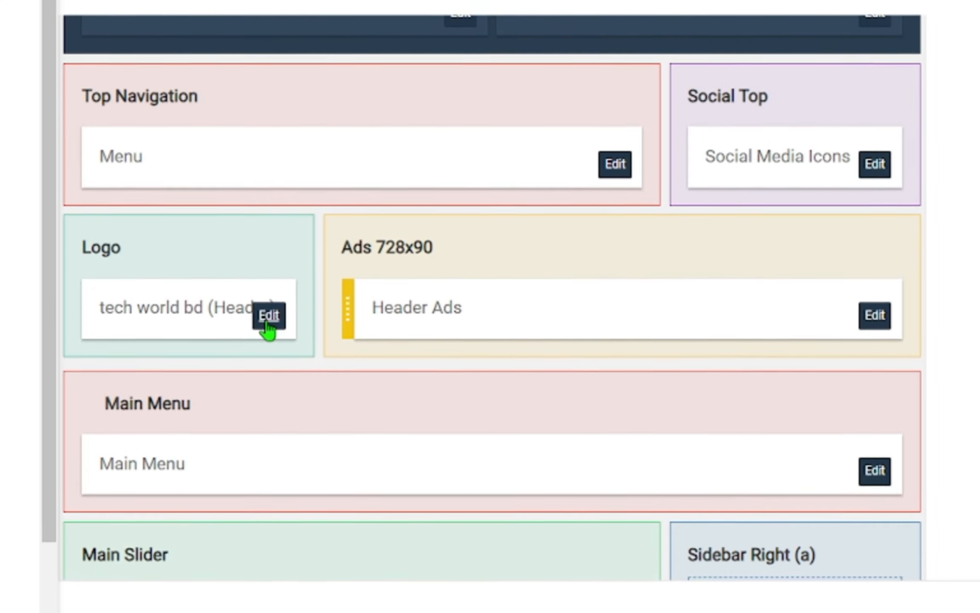
- Open the Logo section's header settings in the blog layout and view its image options
click(268, 317)
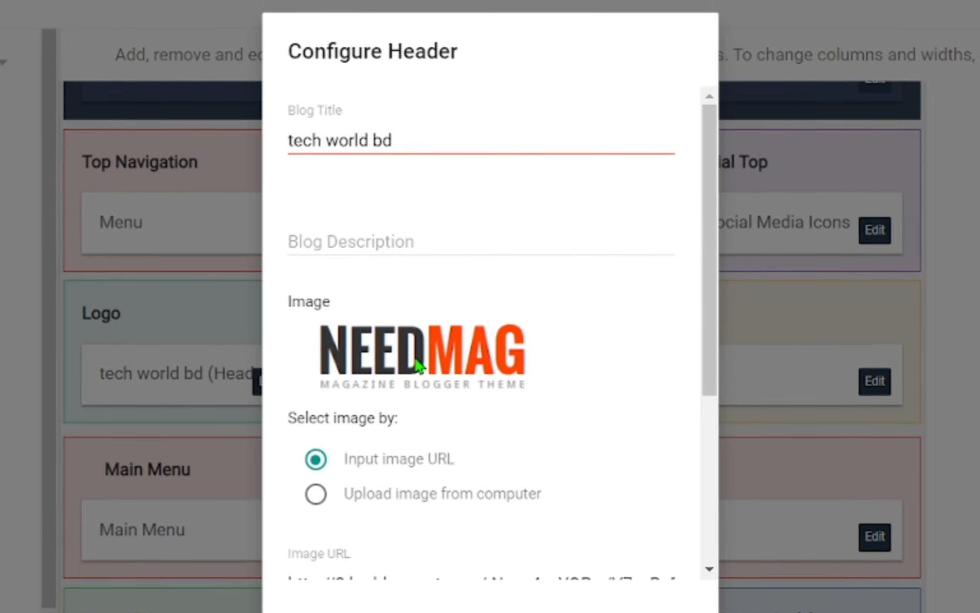
scroll(425, 376, down, 3)
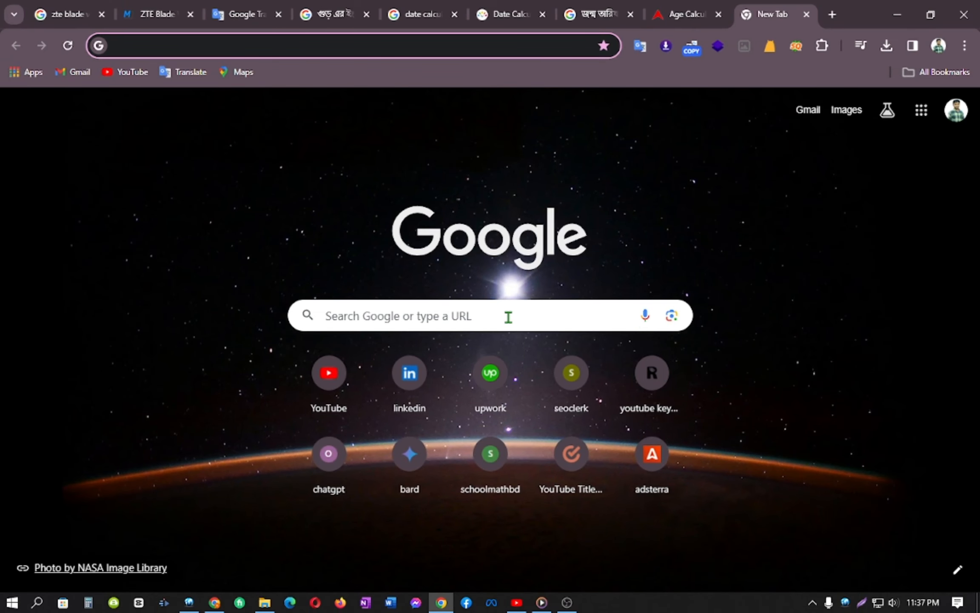
- Search Google for Canva in the other browser window and open the Canva website in a new tab
click(508, 317)
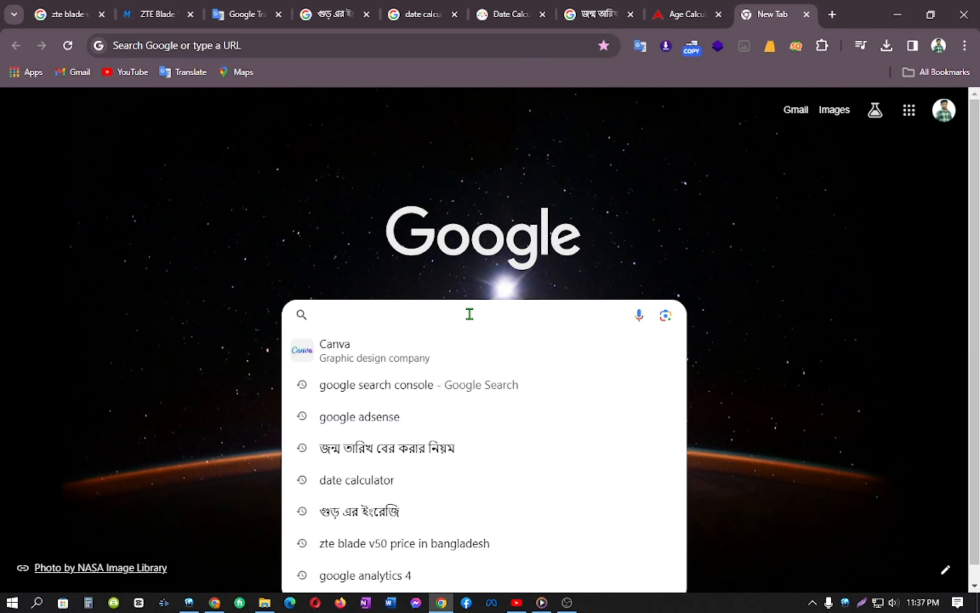
text(CA)
key(Return)
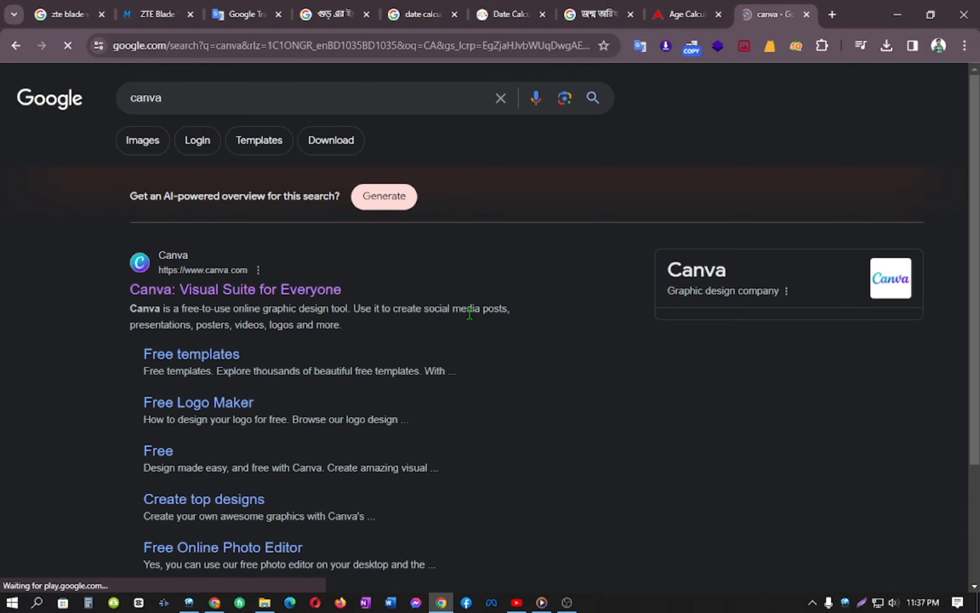
middle_click(194, 289)
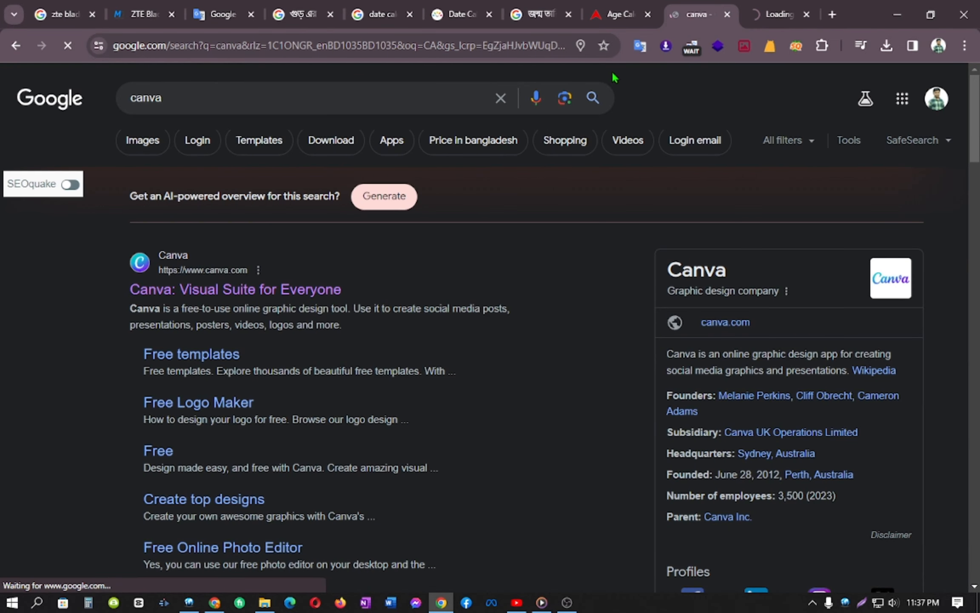
click(781, 6)
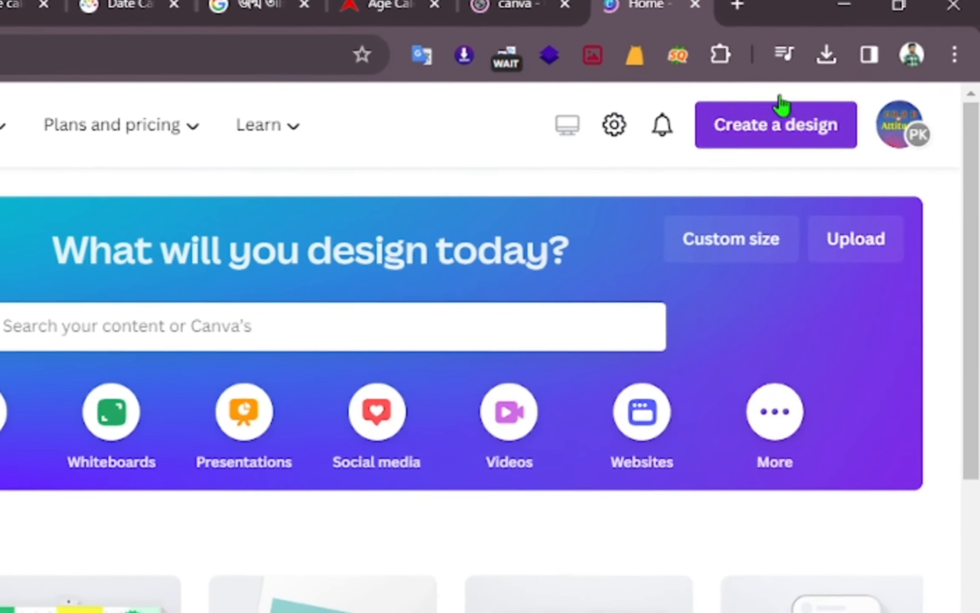
- Start a new Canva design with a custom size
click(782, 106)
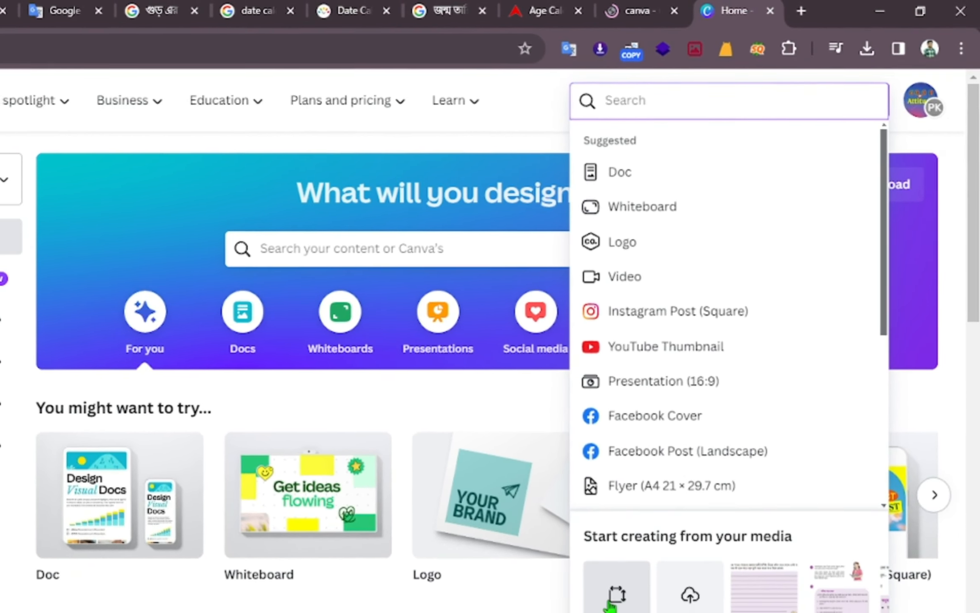
click(609, 604)
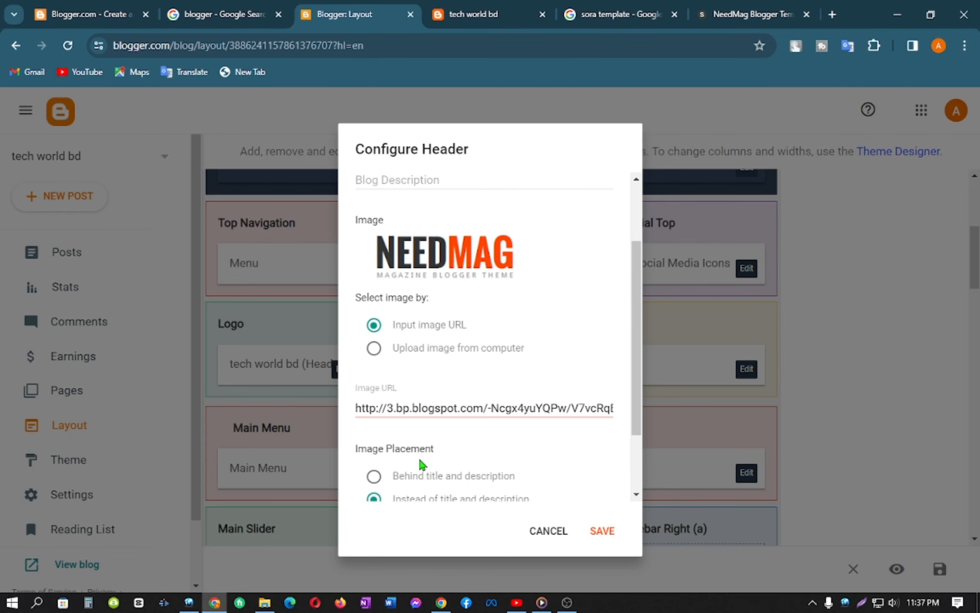
- Switch back to Blogger's Configure Header dialog and check the image width given under Shrink to fit
scroll(422, 461, down, 3)
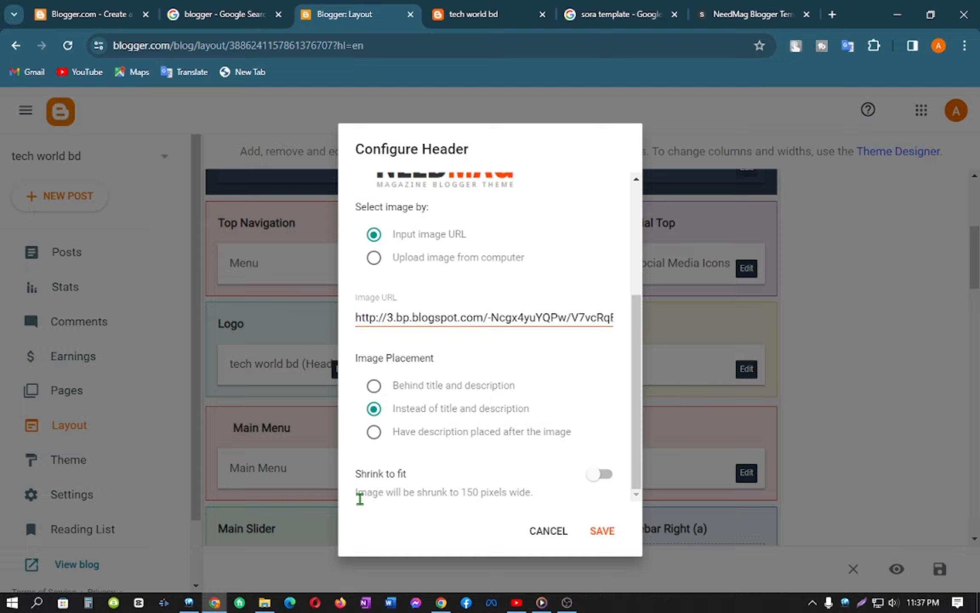
drag(361, 494, 468, 496)
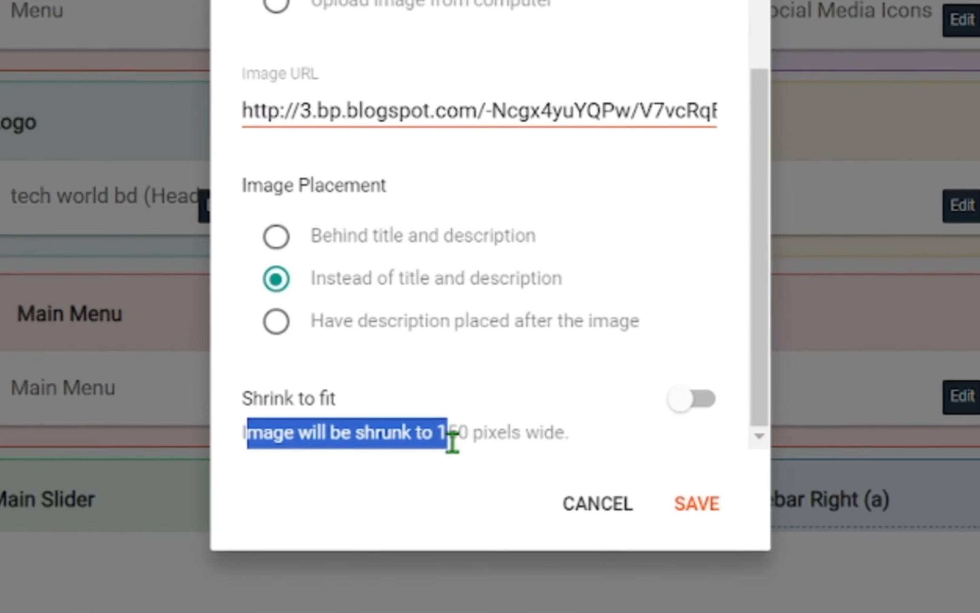
drag(452, 442, 529, 442)
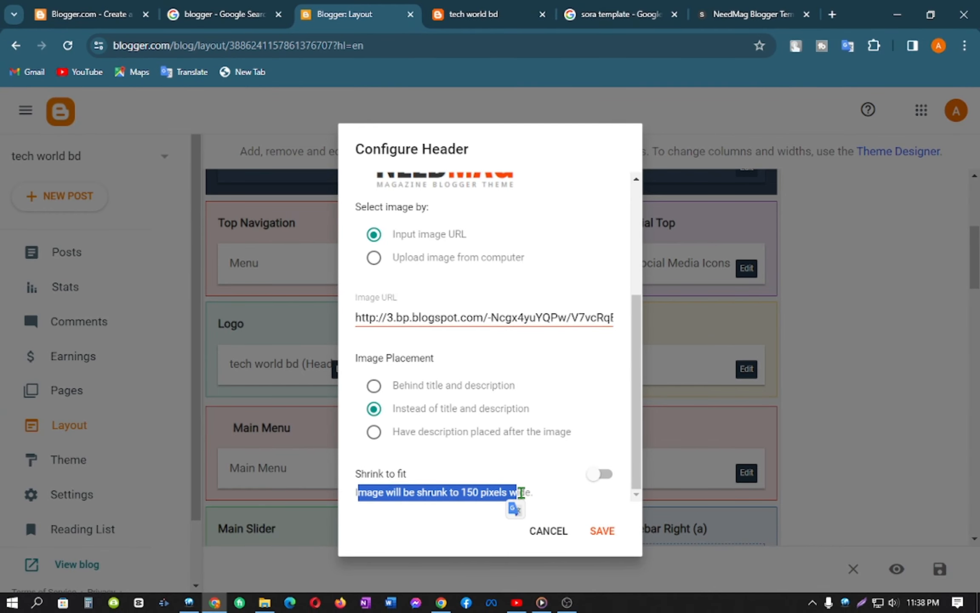
click(528, 486)
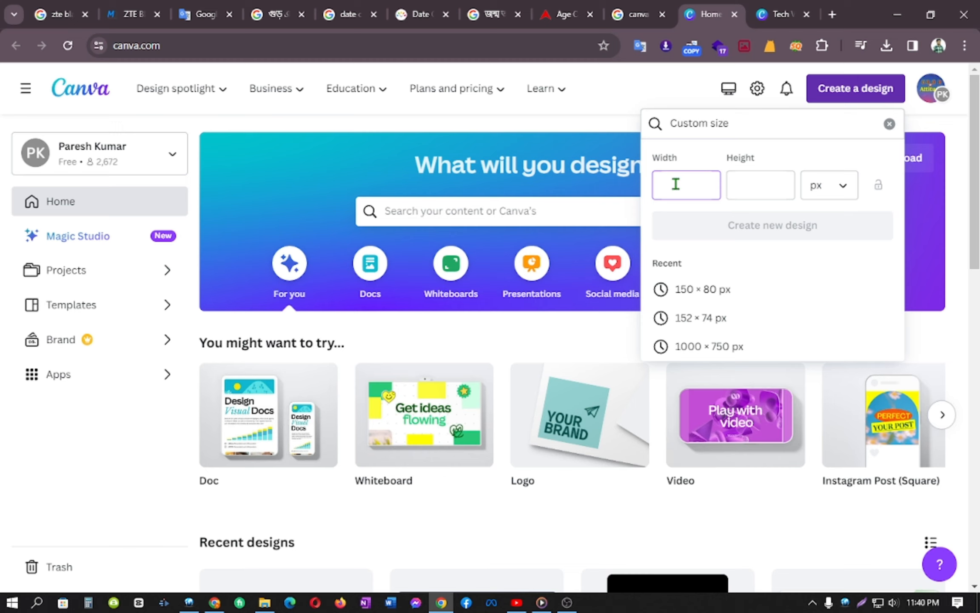
- Switch to Canva and create a new custom-size design of 150 × 80 px
click(751, 189)
text(80)
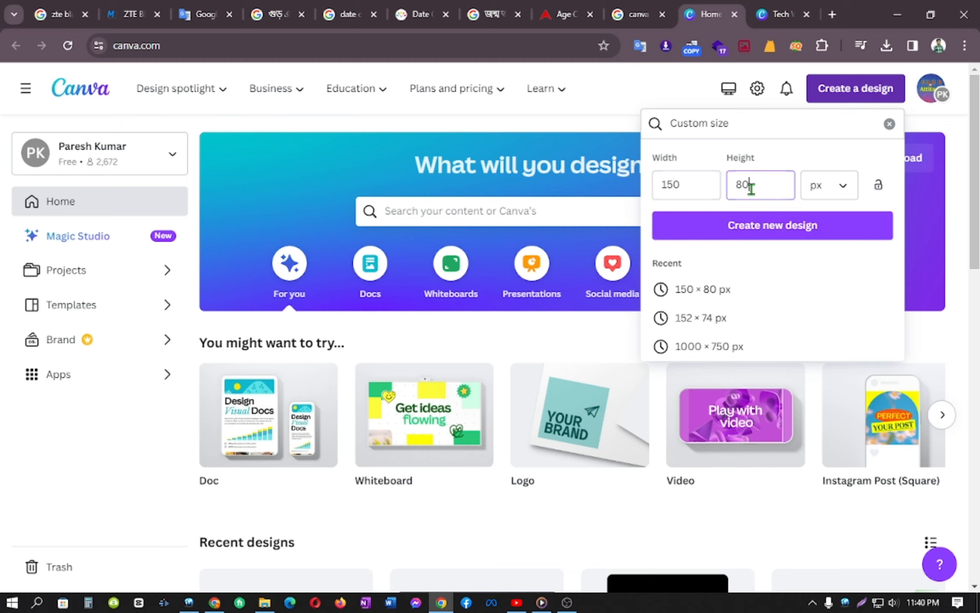
click(725, 234)
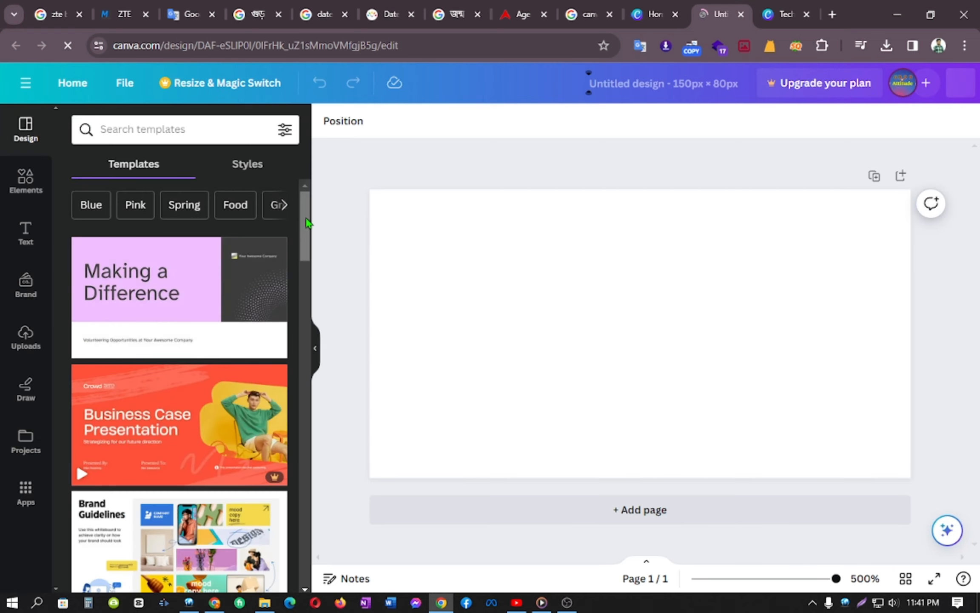
- Search the templates for "TECH" and apply the blue Future Tech template with the VR headset to the blank page
drag(306, 218, 306, 196)
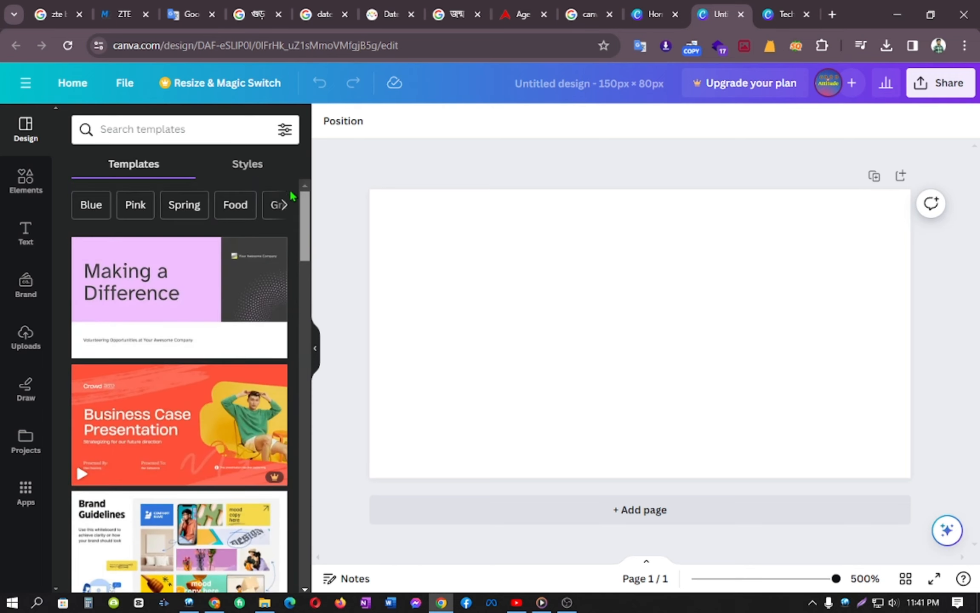
click(171, 130)
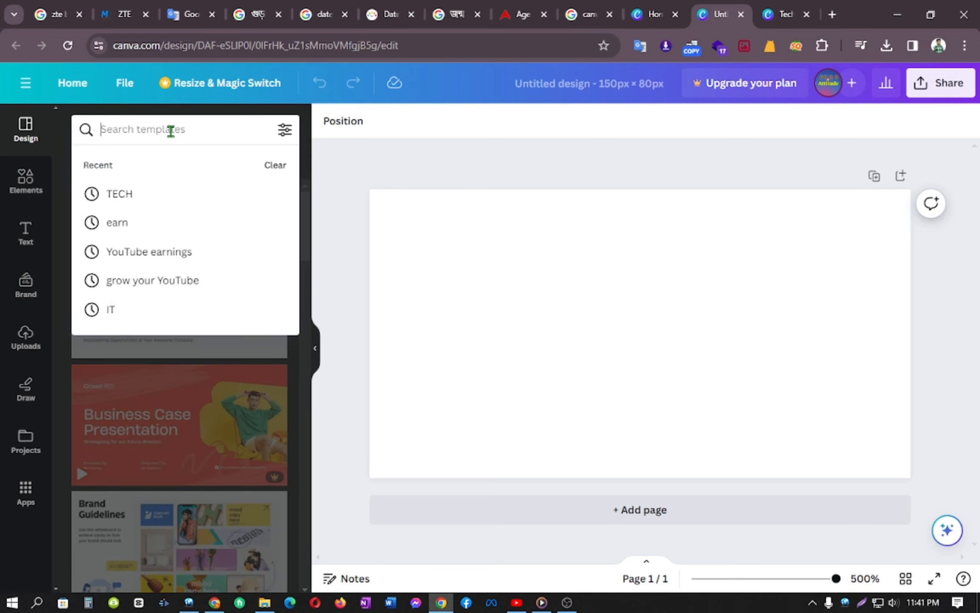
click(122, 193)
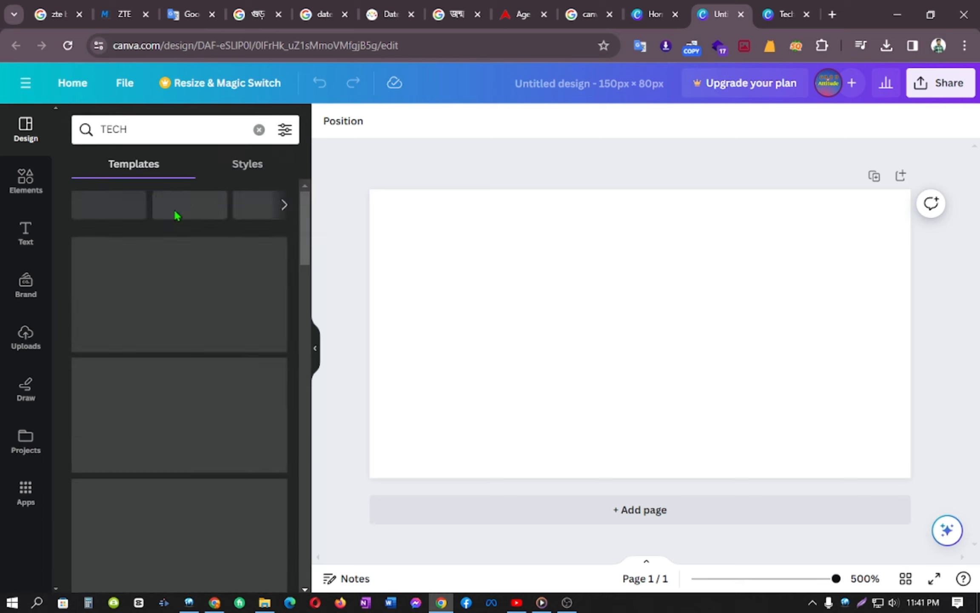
drag(307, 251, 311, 443)
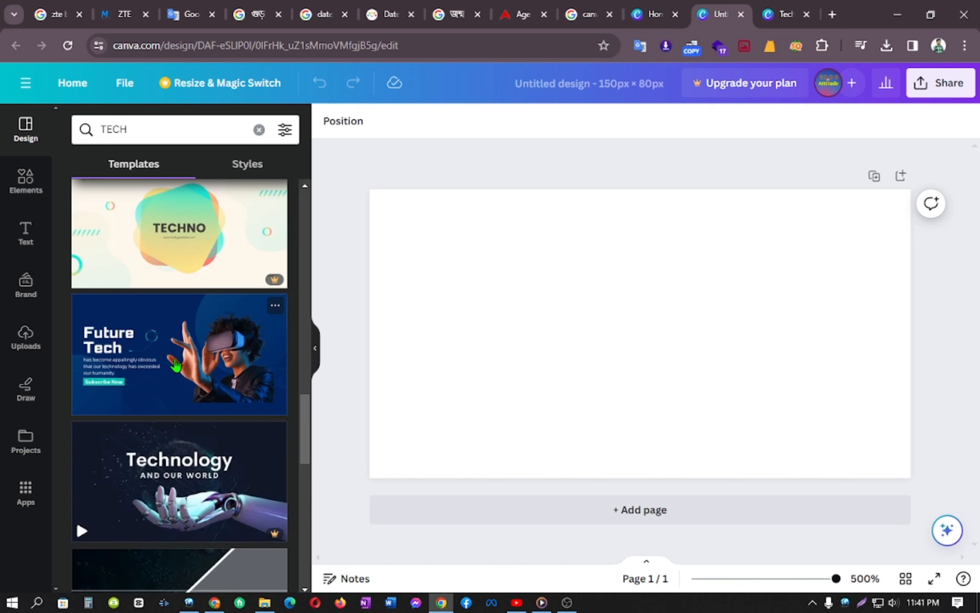
click(230, 363)
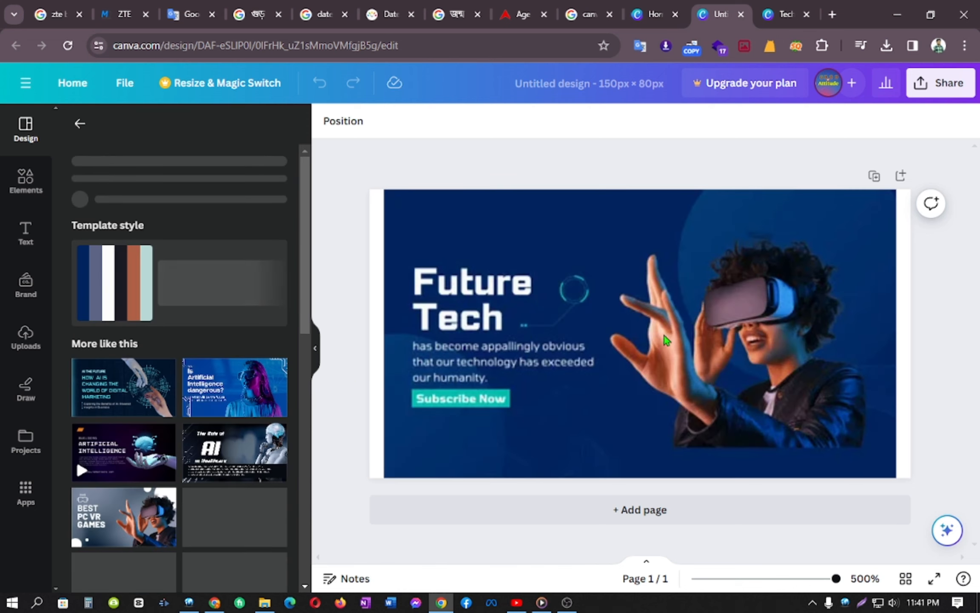
click(568, 293)
click(588, 306)
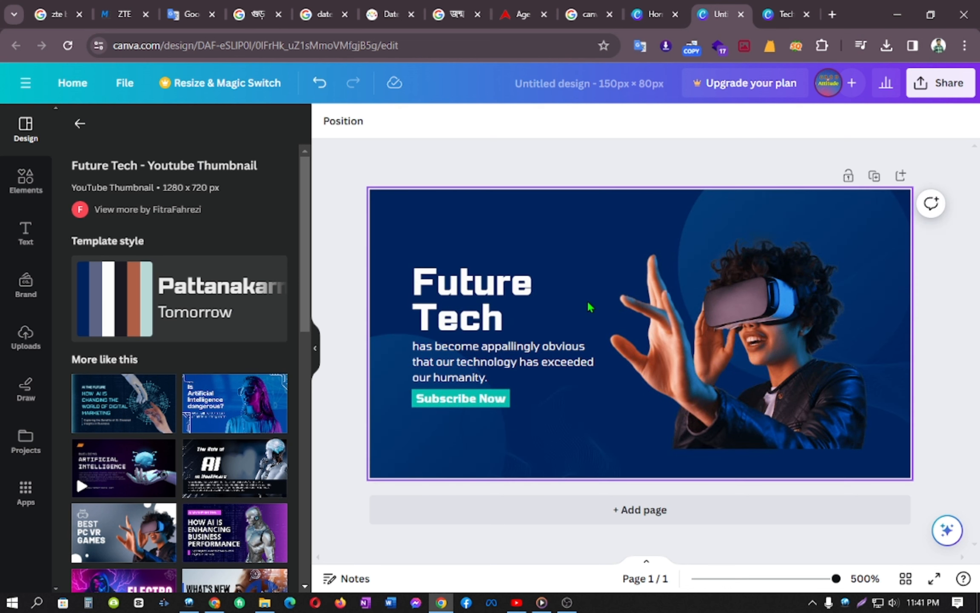
- Delete the description paragraph and the "Subscribe Now" text from the design
click(472, 365)
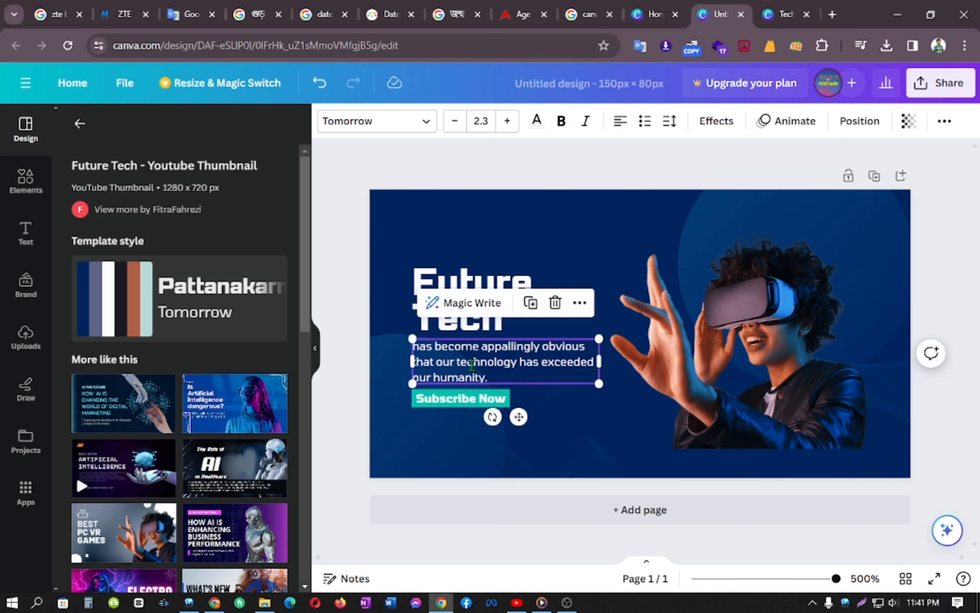
key(Delete)
double_click(467, 396)
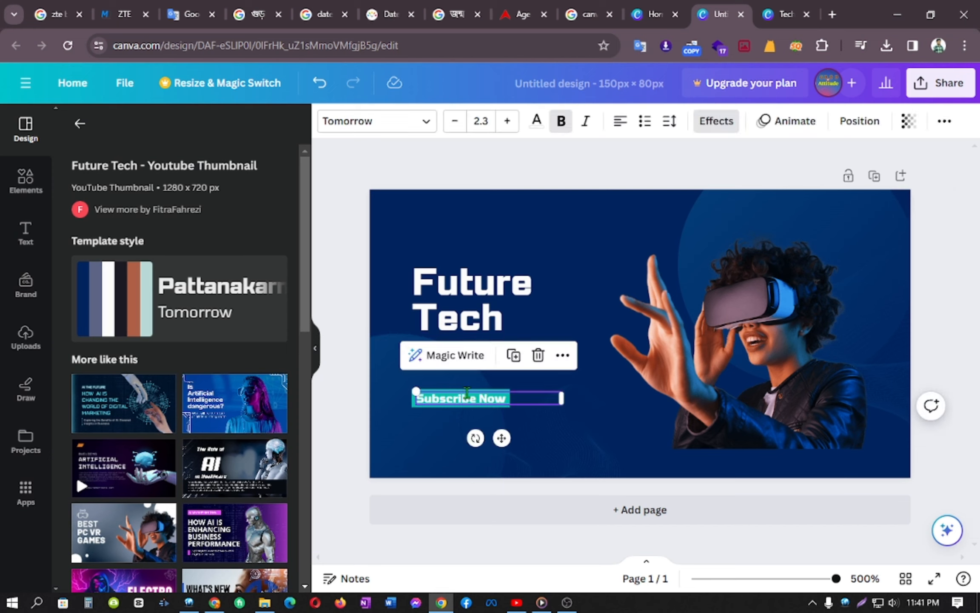
key(Delete)
- Replace the "Future Tech" heading with "Tech World BD" and add "360" on a new line below it
click(471, 289)
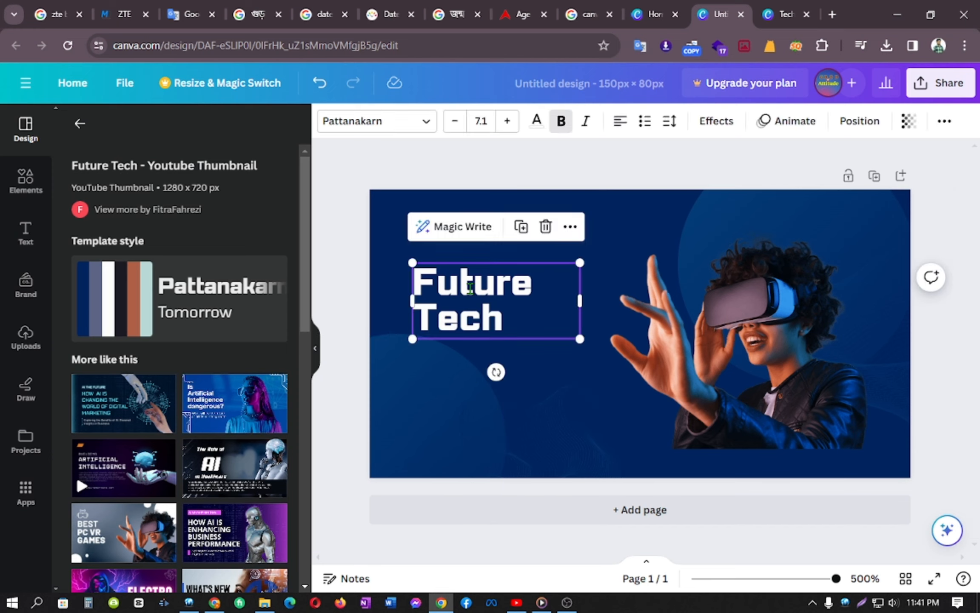
click(452, 281)
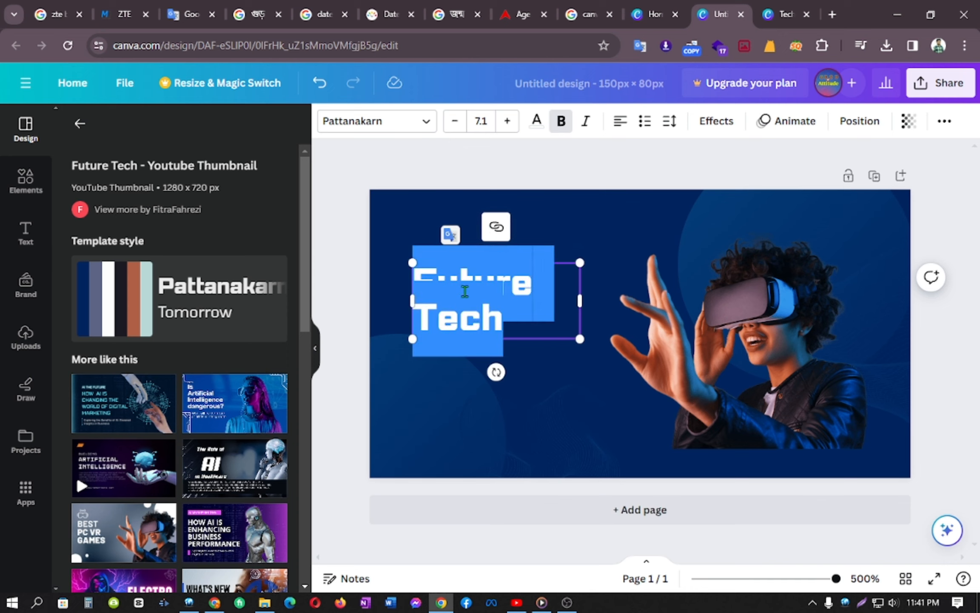
text(Tech)
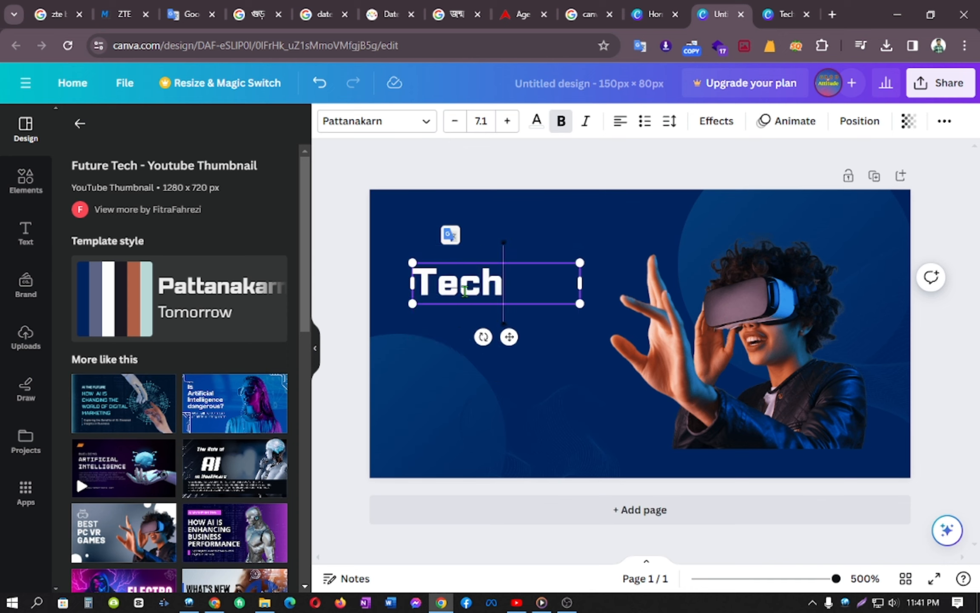
text( EW)
key(BackSpace)
key(BackSpace)
text(W)
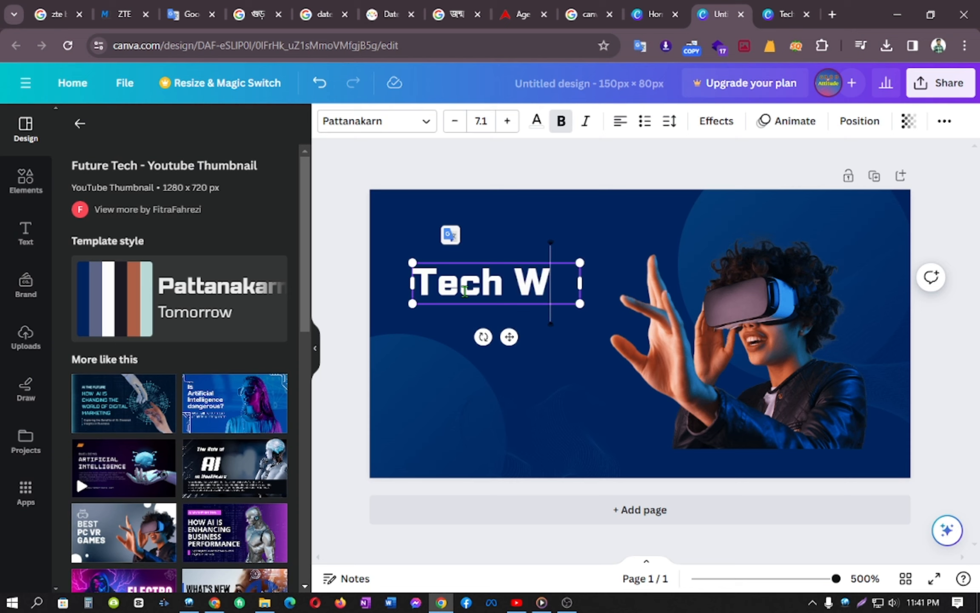
text(orld)
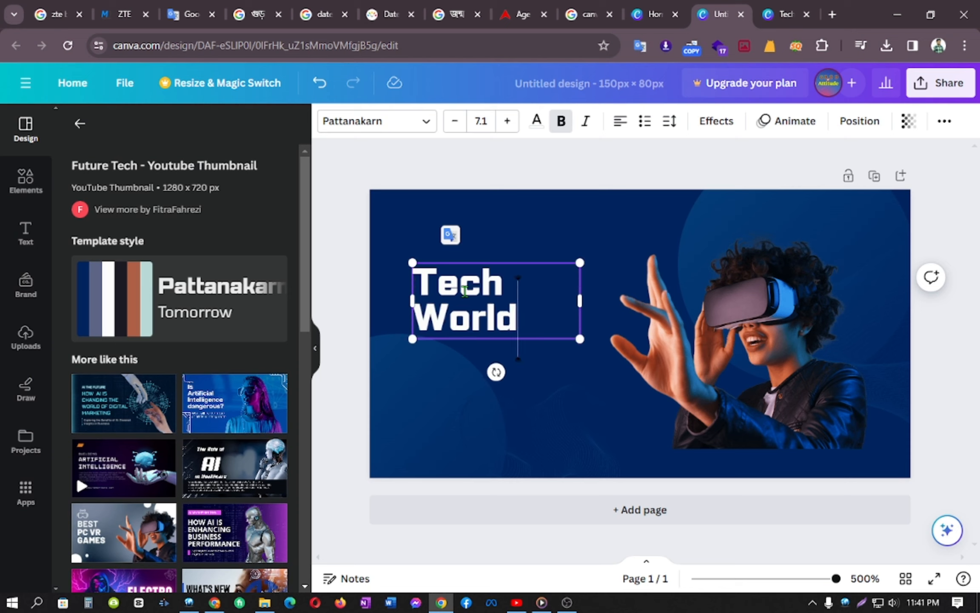
text( BD)
key(Return)
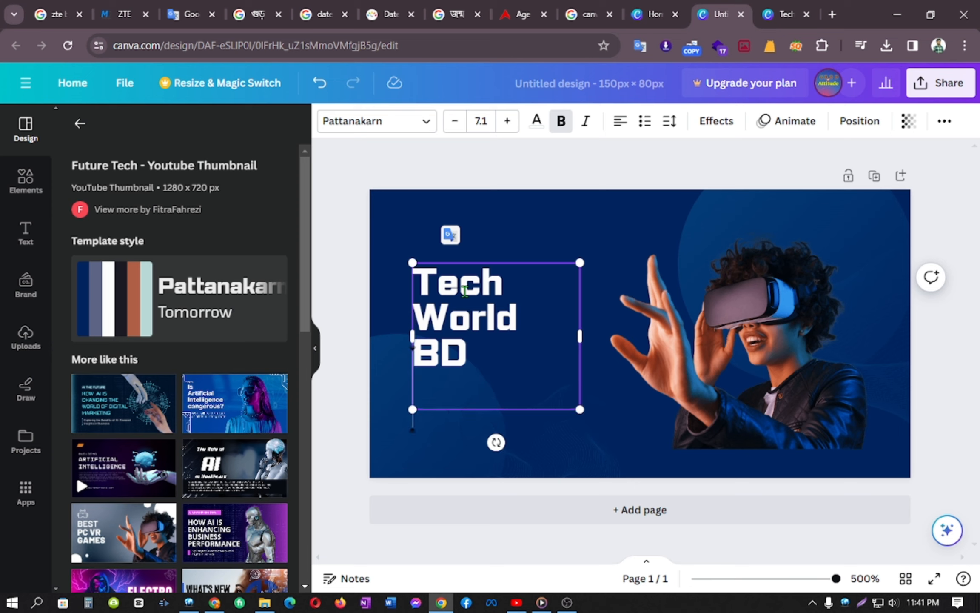
text(360)
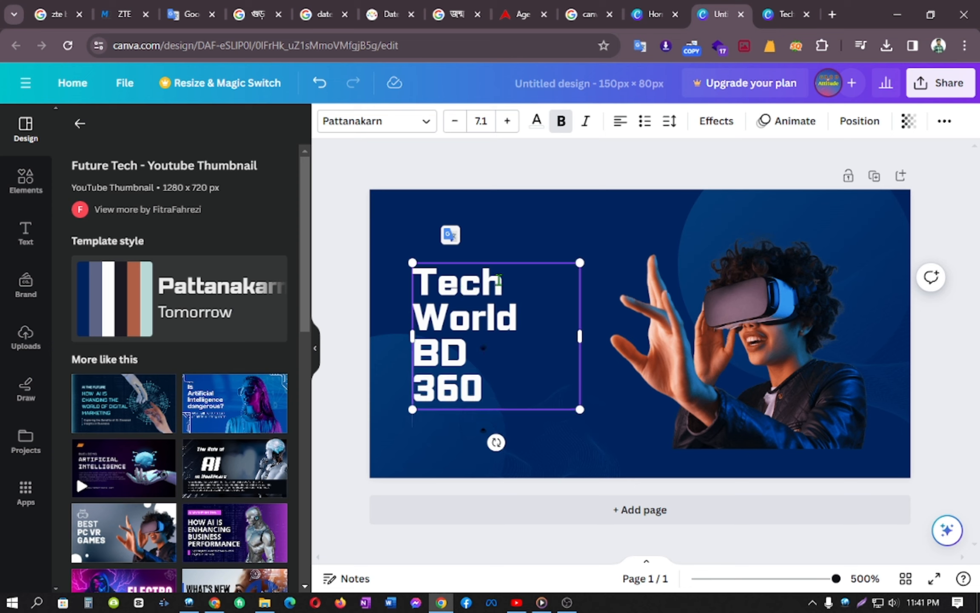
- Widen the heading's text box on both sides so that "Tech World BD" fits on one line
drag(616, 336, 742, 340)
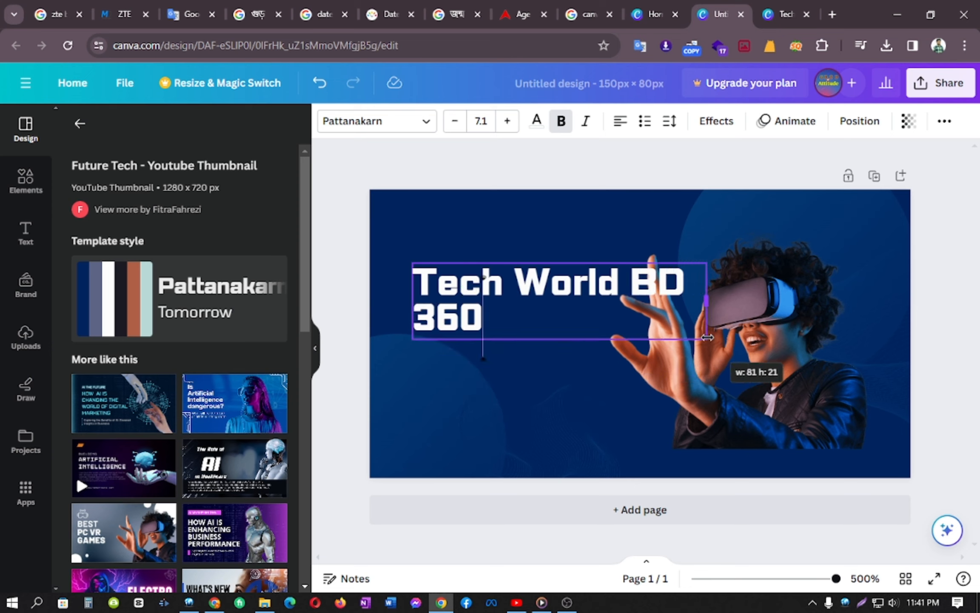
drag(412, 301, 389, 301)
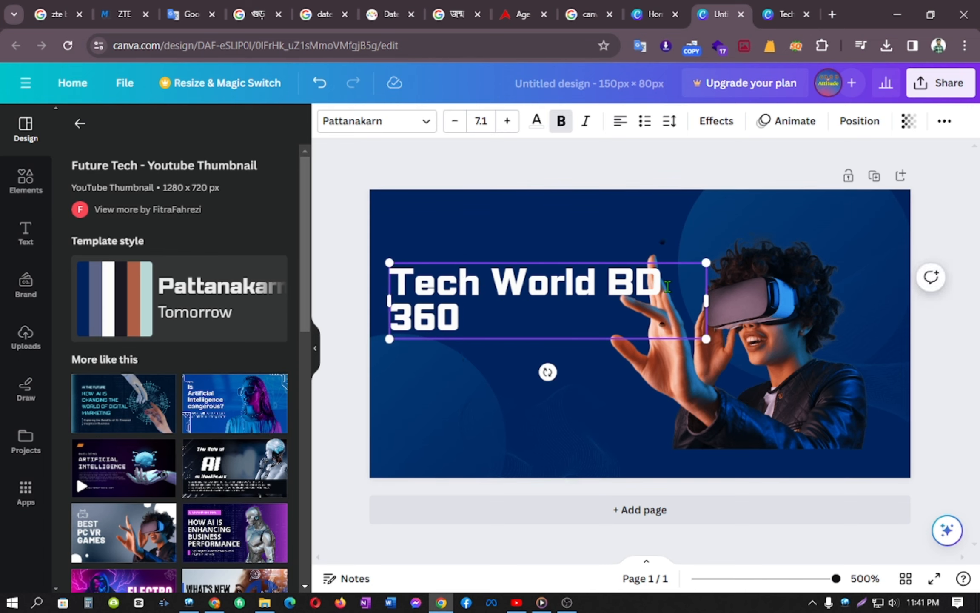
- Insert a blank line above the number, space its digits as "3 6 0", and centre-align the heading
key(Return)
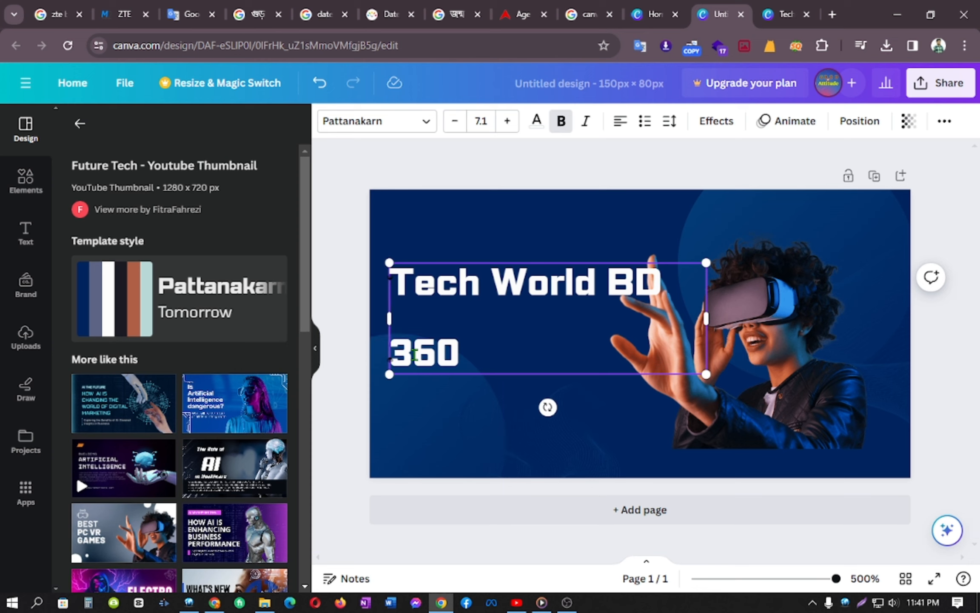
click(418, 356)
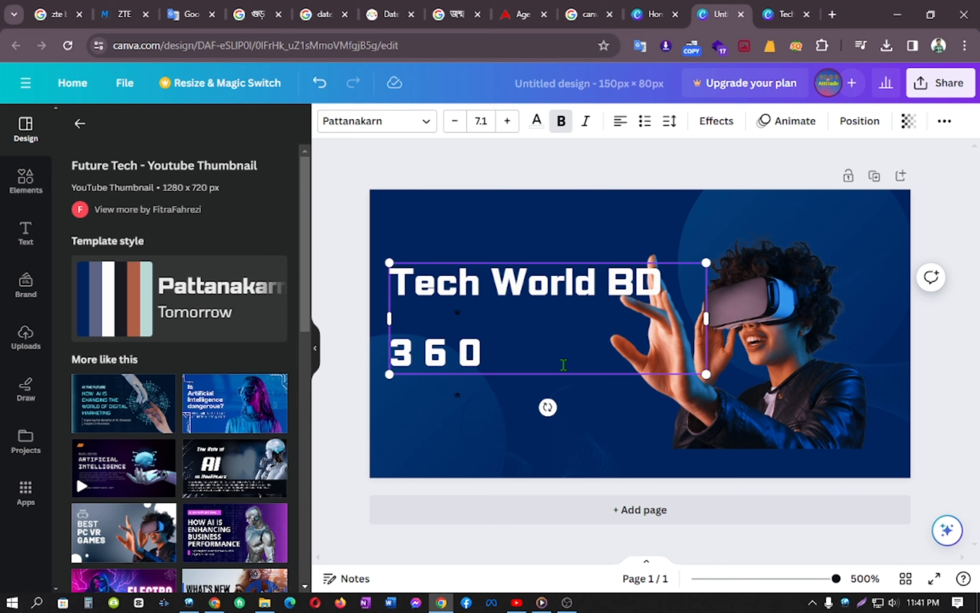
click(622, 122)
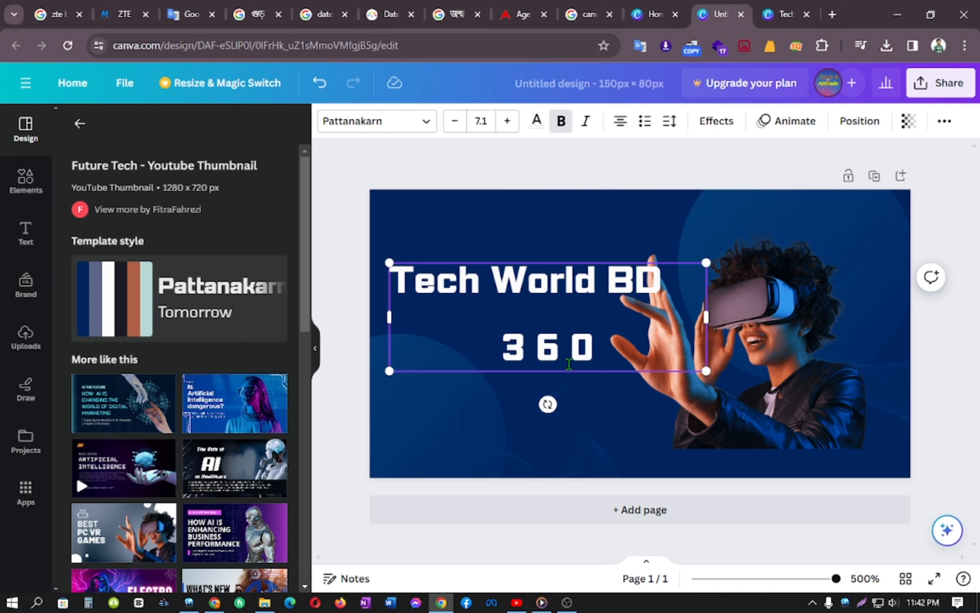
- Move the heading text box down and slightly to the left on the design
click(654, 435)
click(499, 346)
drag(499, 346, 490, 382)
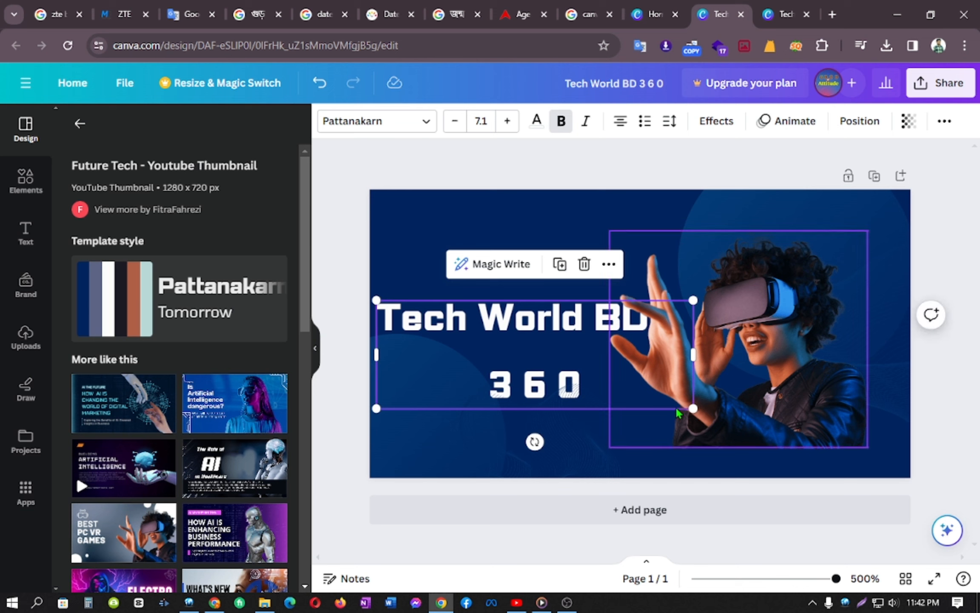
- Shrink the heading text box proportionally to font size 6.6 and nudge it slightly left and down on the design
drag(690, 407, 667, 395)
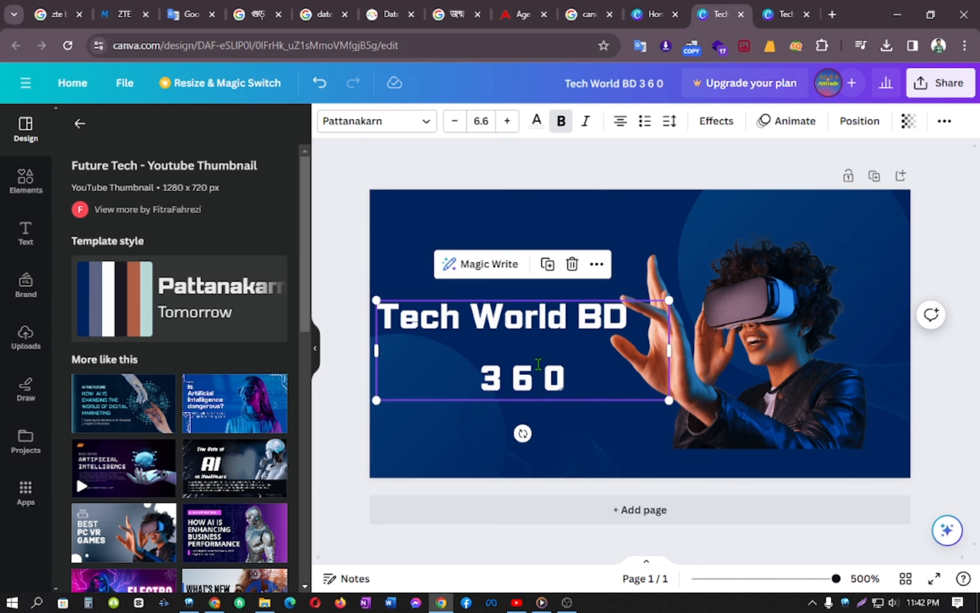
drag(538, 364, 536, 366)
click(487, 212)
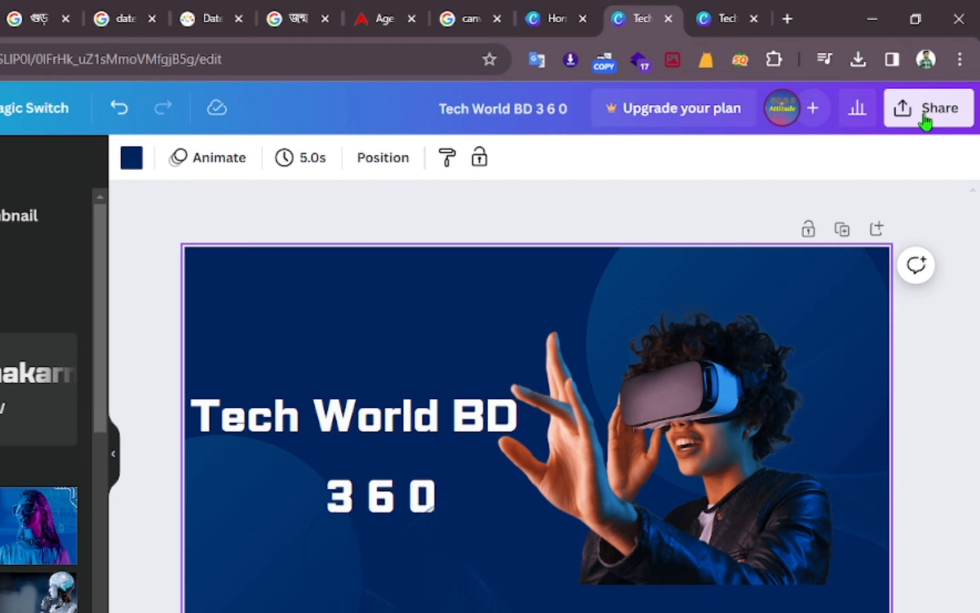
- Download the design as a 150 × 80 px PNG and save it in Downloads as "FREE WEB LOGO"
click(945, 85)
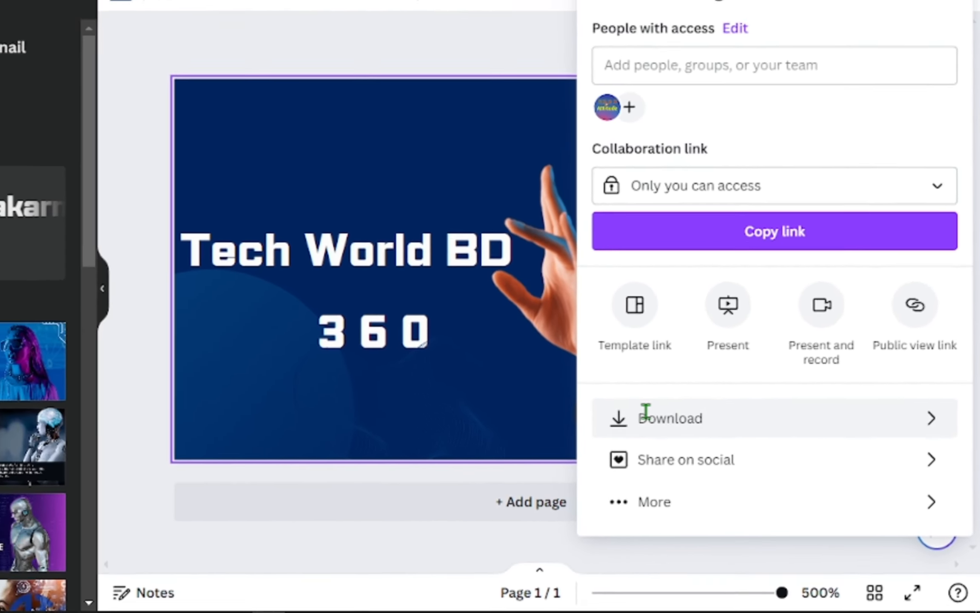
click(565, 549)
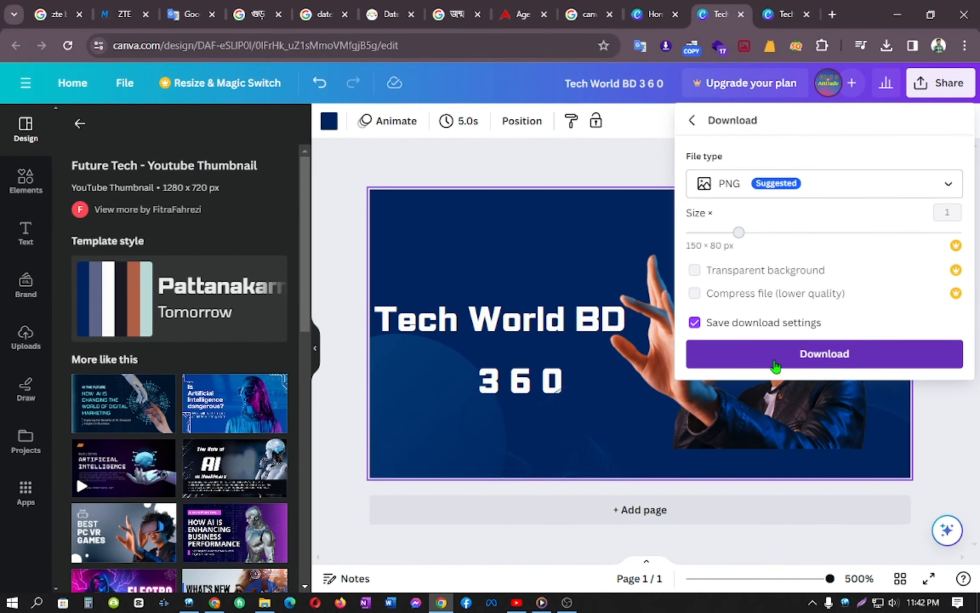
click(738, 330)
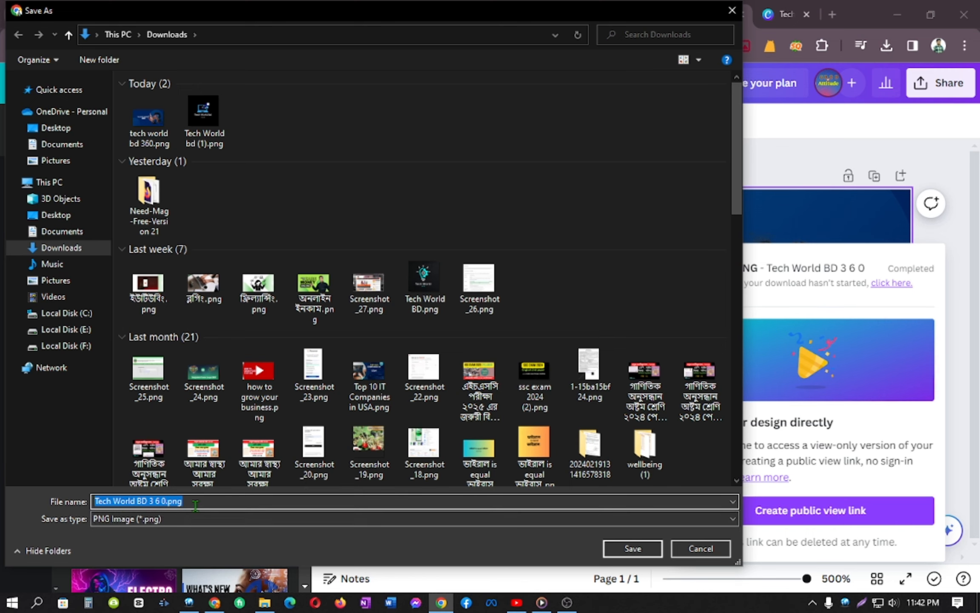
text(FREE WEB LOGO)
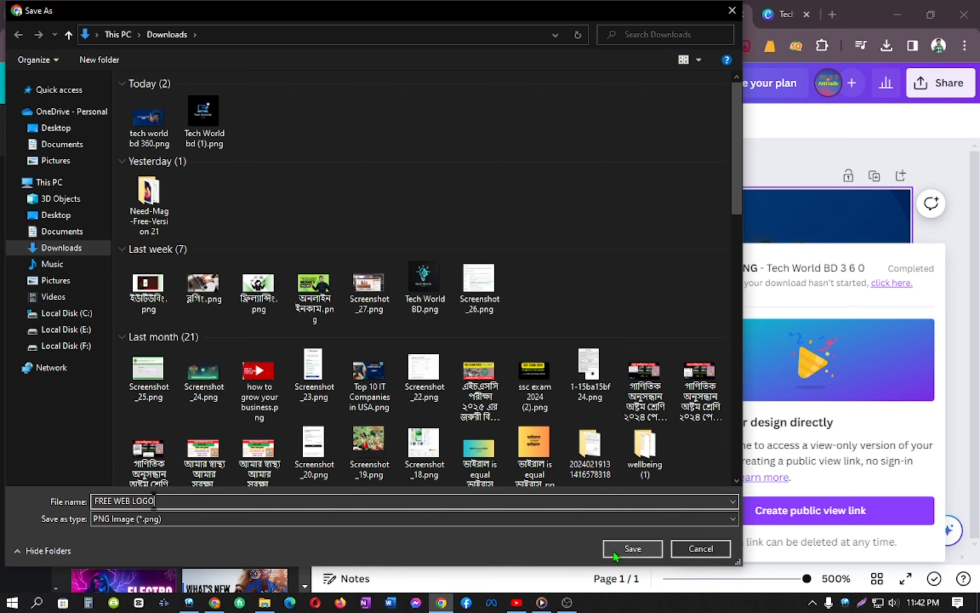
click(632, 548)
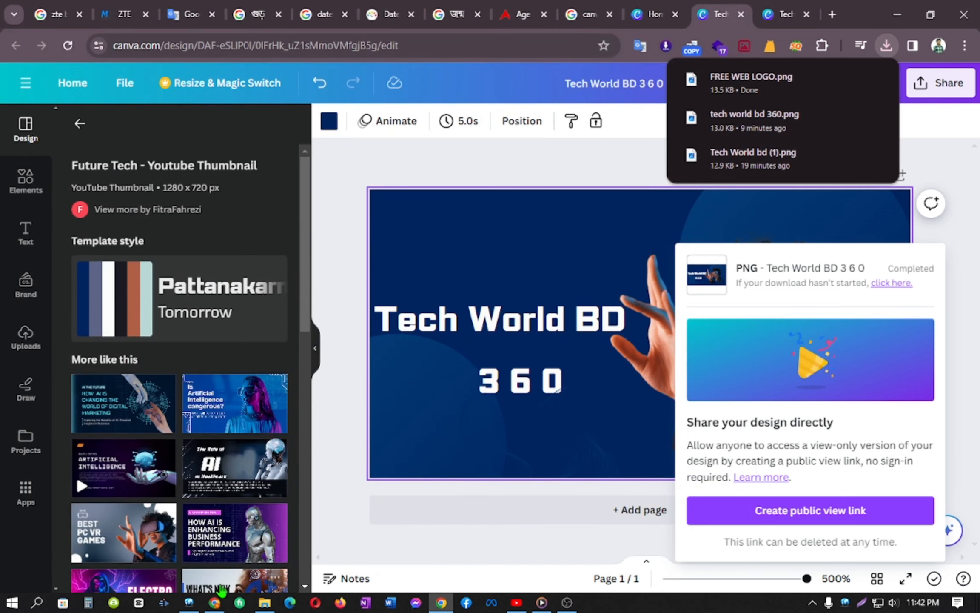
- Switch to the Blogger layout and set the header's image source to upload from computer
click(215, 602)
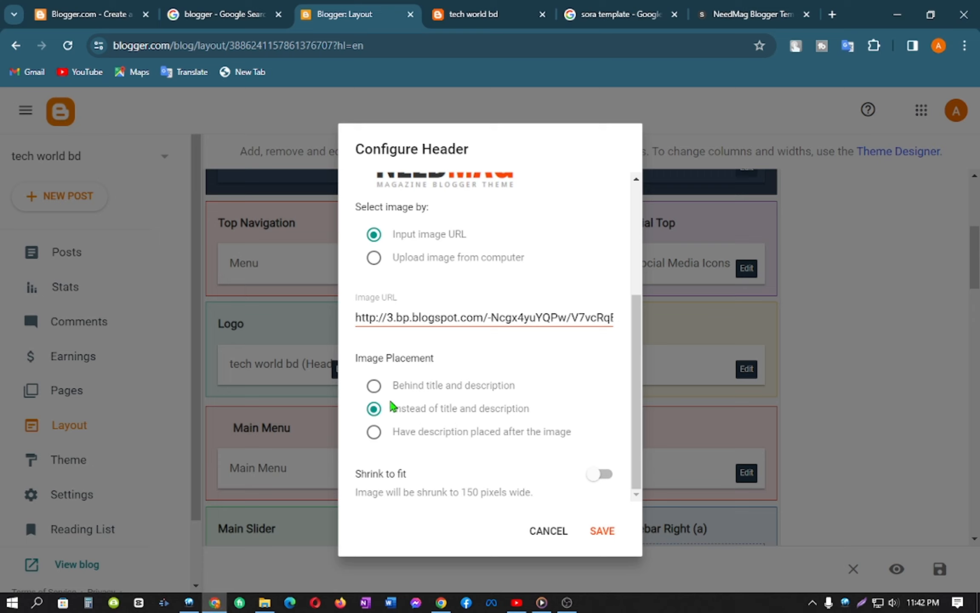
scroll(441, 274, up, 4)
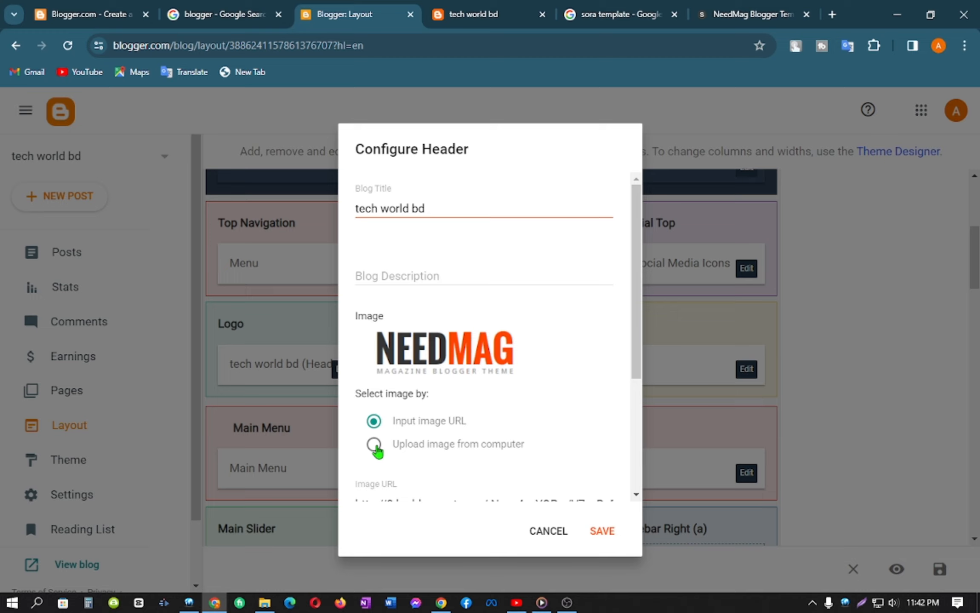
click(374, 444)
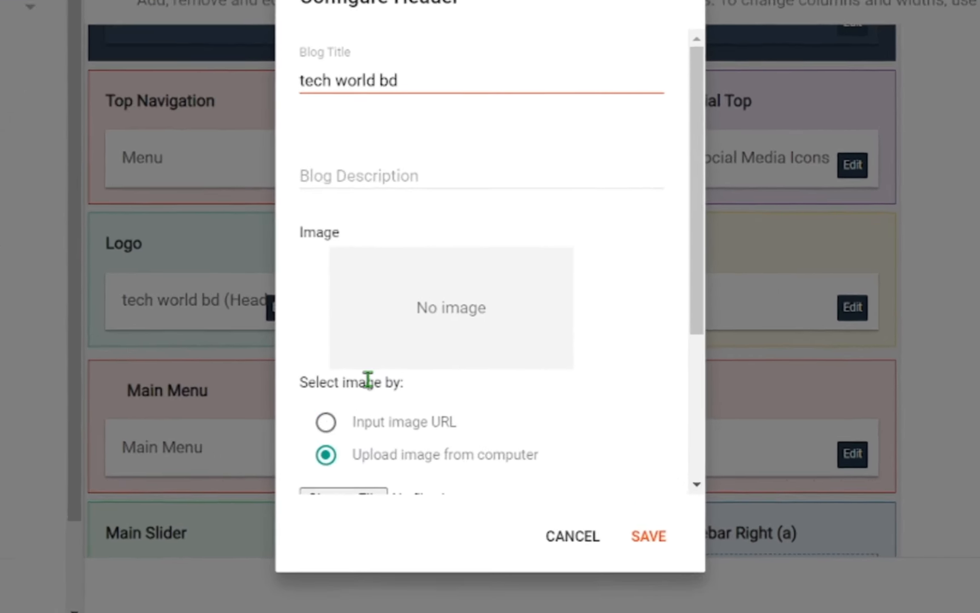
- Upload "FREE WEB LOGO.png" from Downloads as the header image and save the header configuration
scroll(513, 425, down, 1)
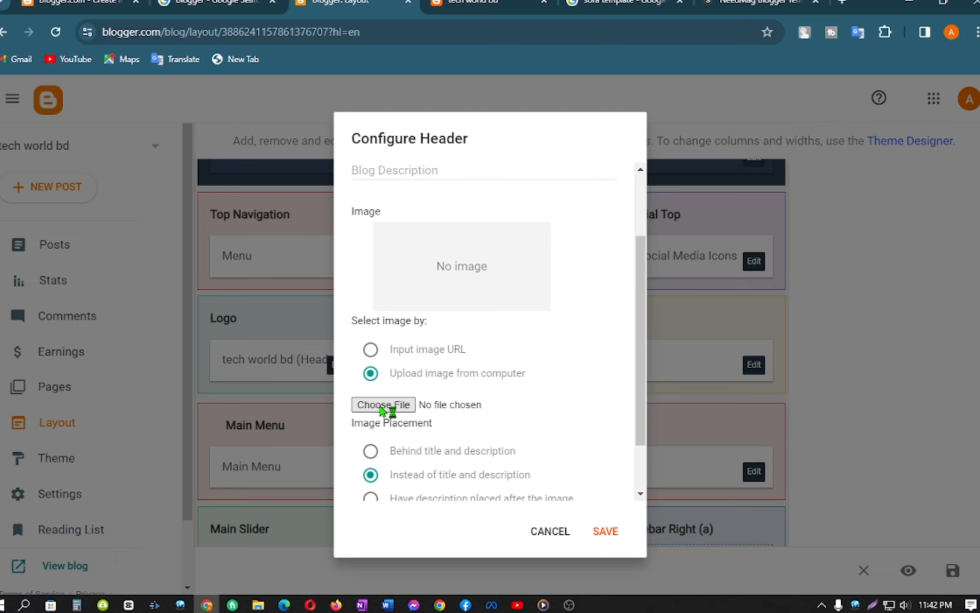
click(339, 356)
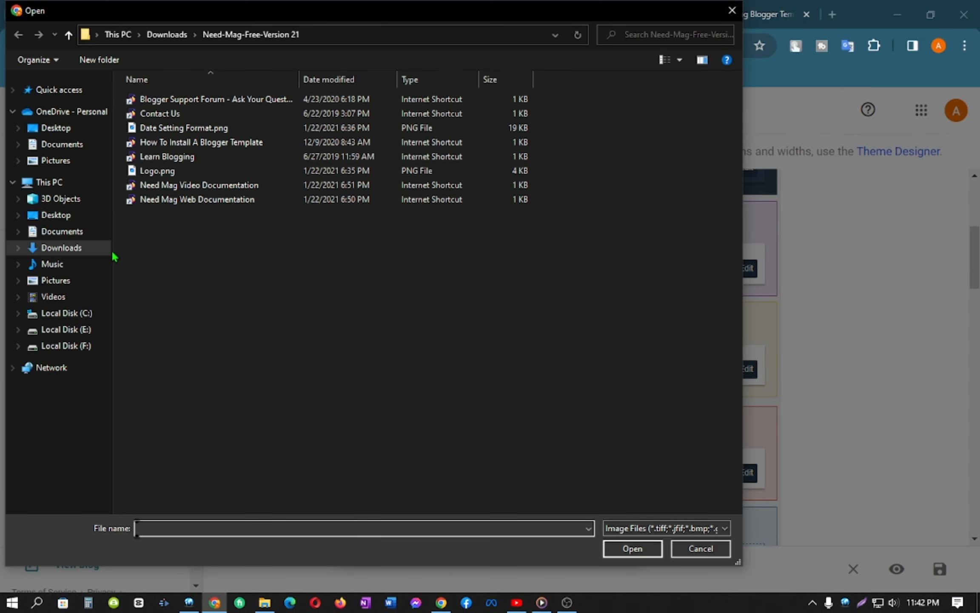
click(67, 251)
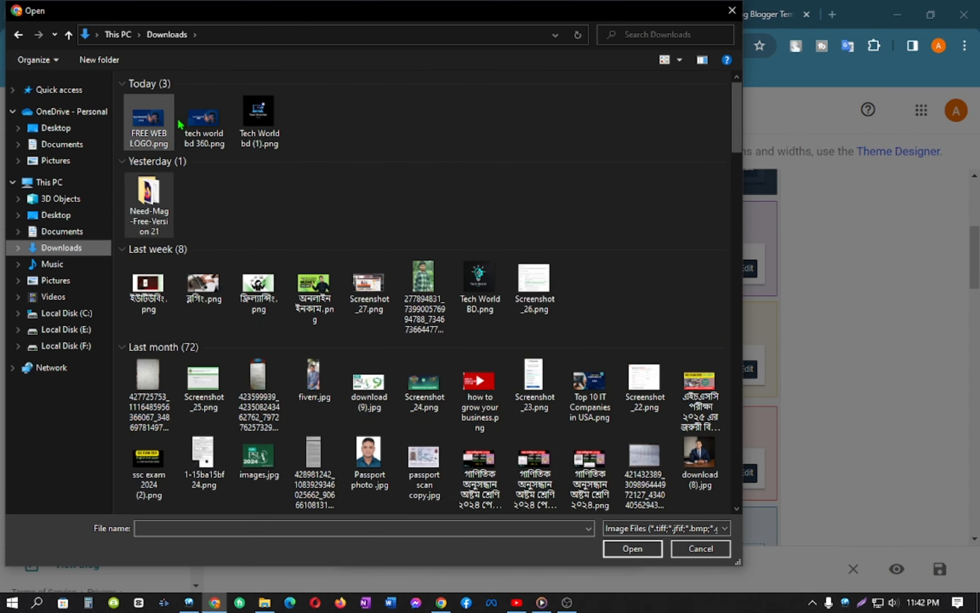
click(155, 130)
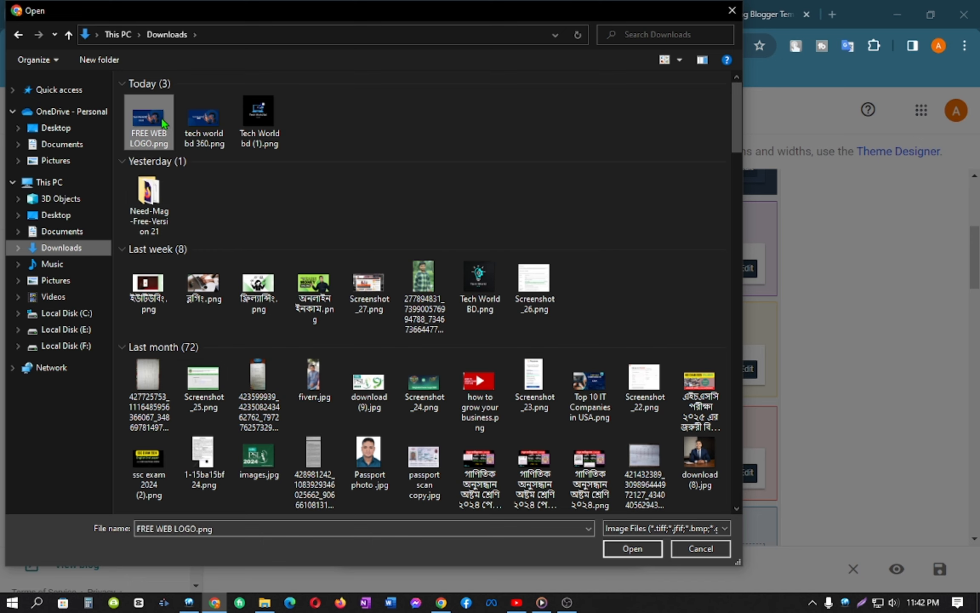
click(636, 549)
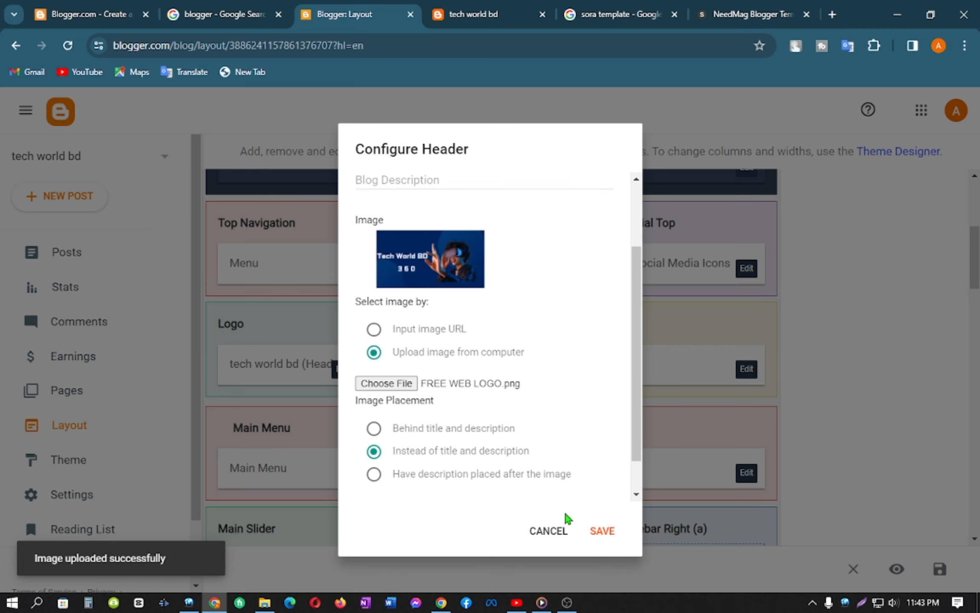
click(603, 531)
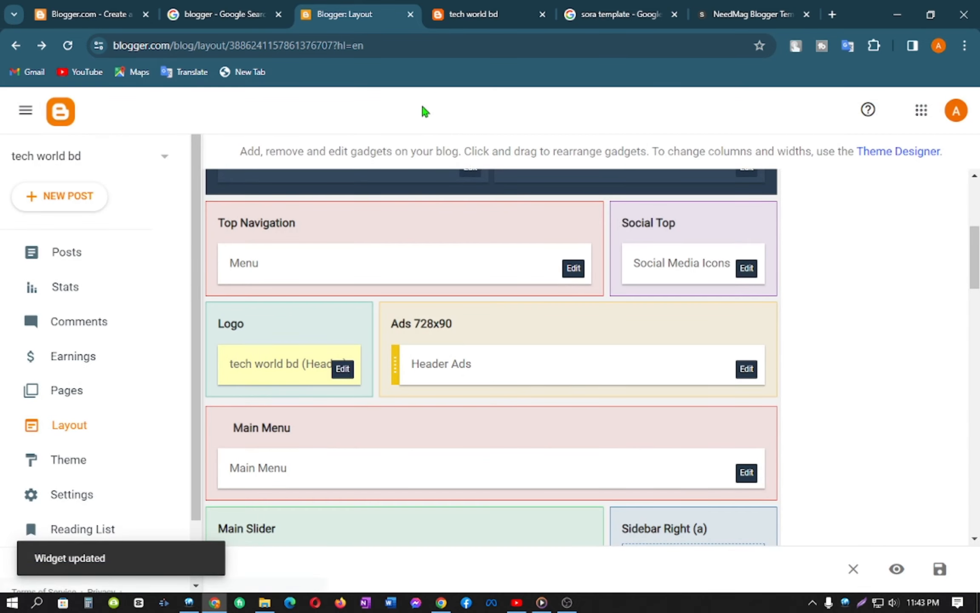
- Switch to the live tech world bd blog, look over its page and reload it to check the header logo
click(473, 9)
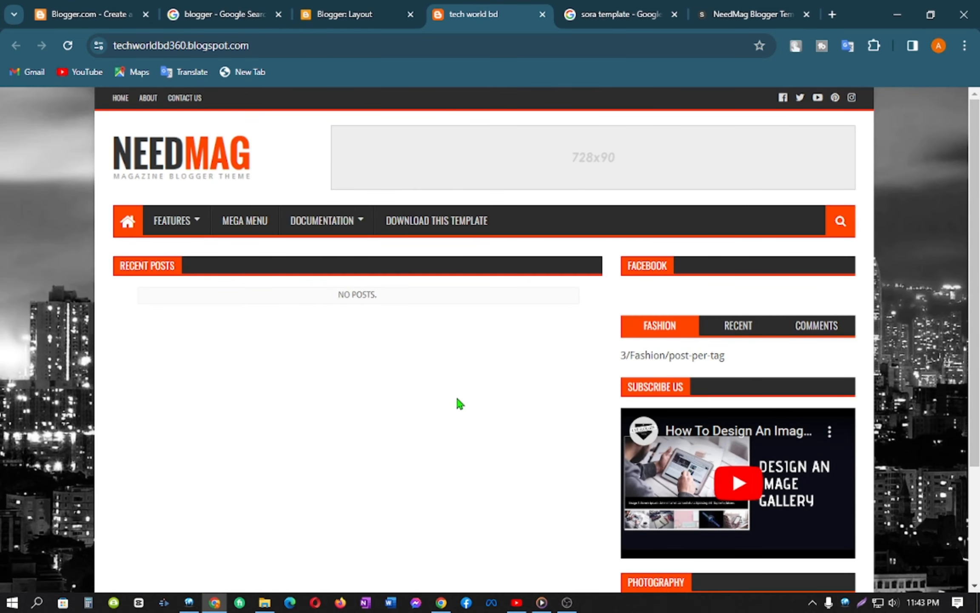
scroll(457, 400, down, 3)
scroll(451, 396, up, 3)
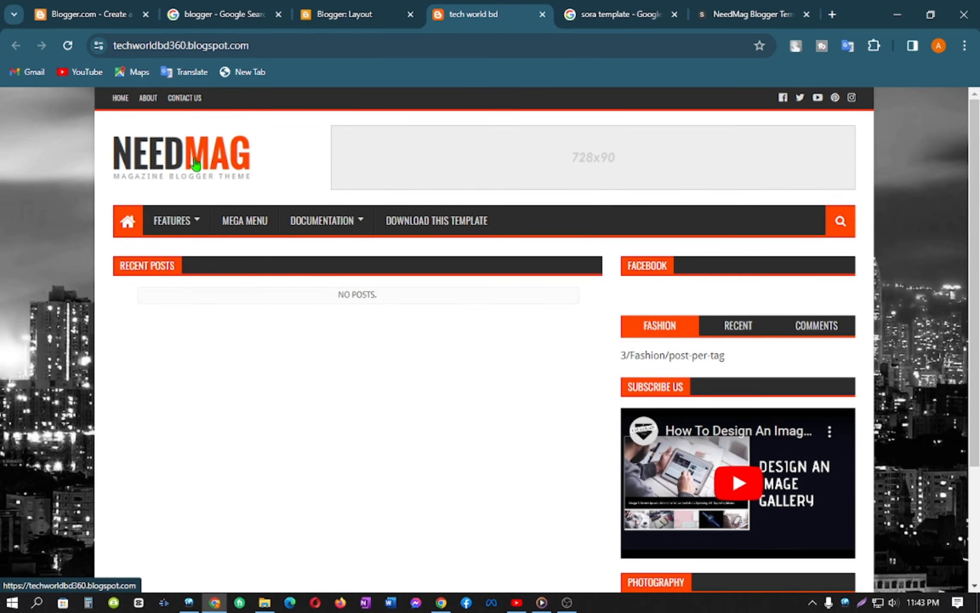
click(70, 46)
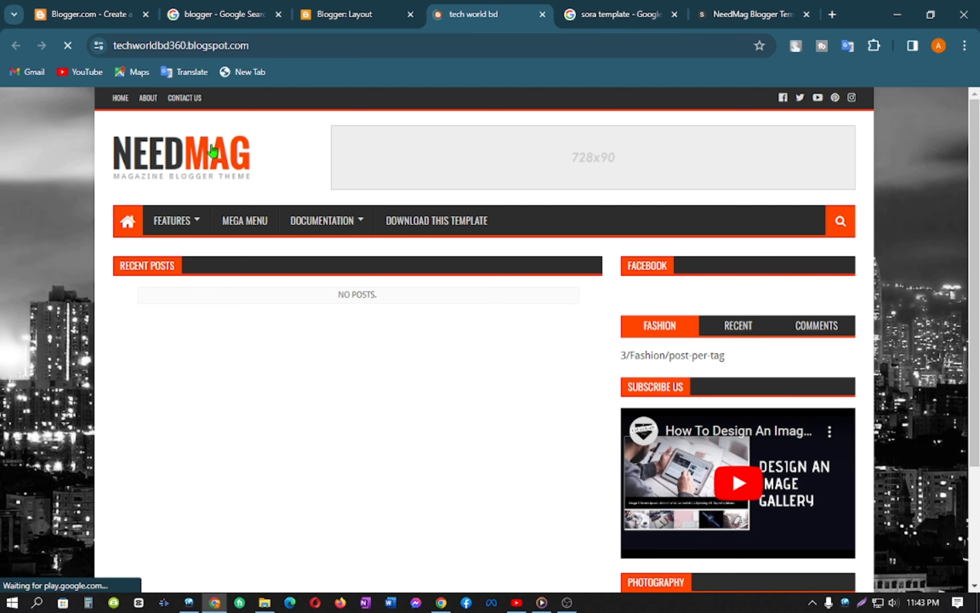